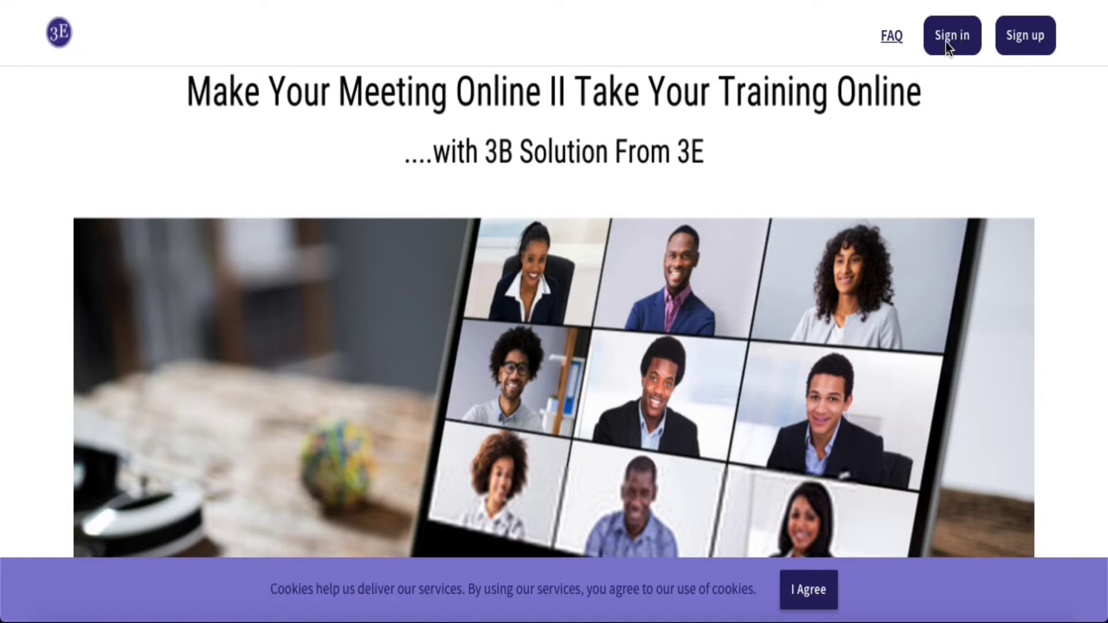
left_click(946, 46)
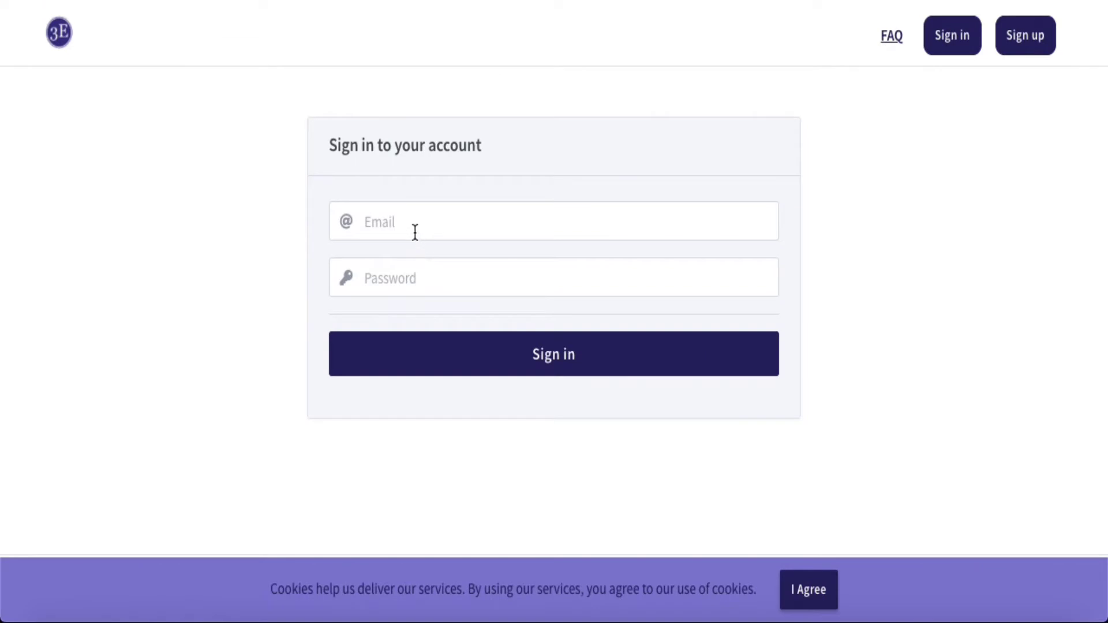
left_click(415, 231)
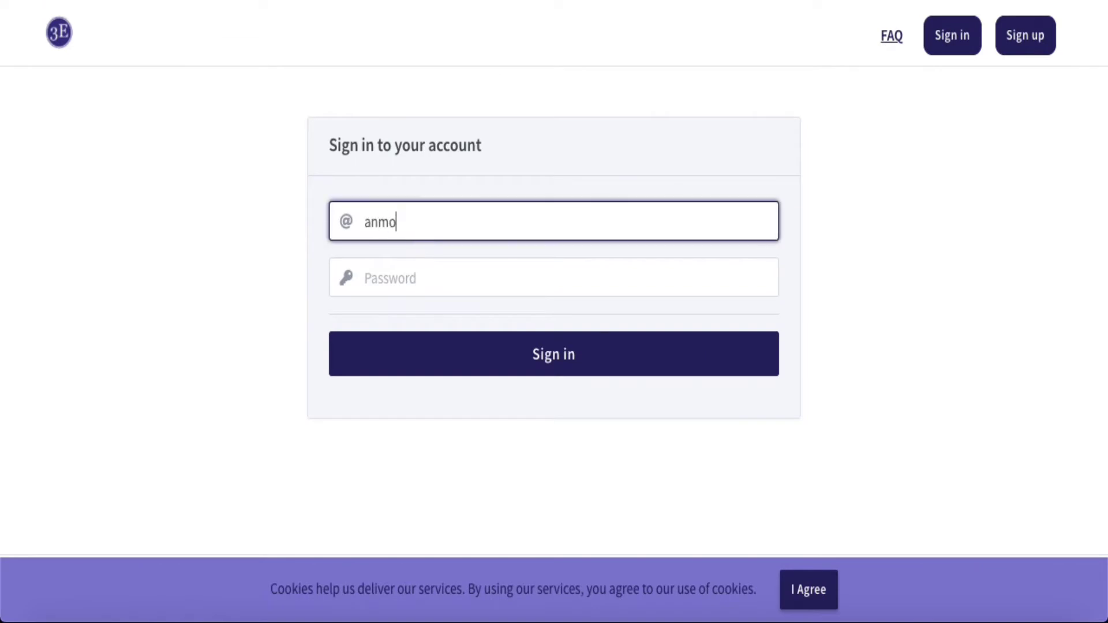
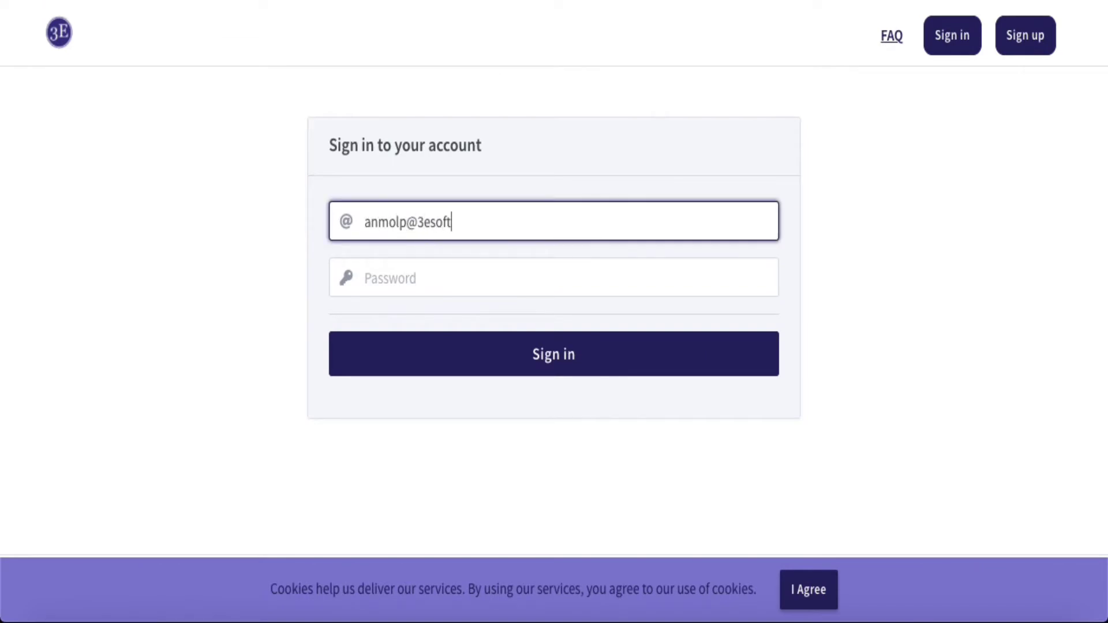
key("Tab")
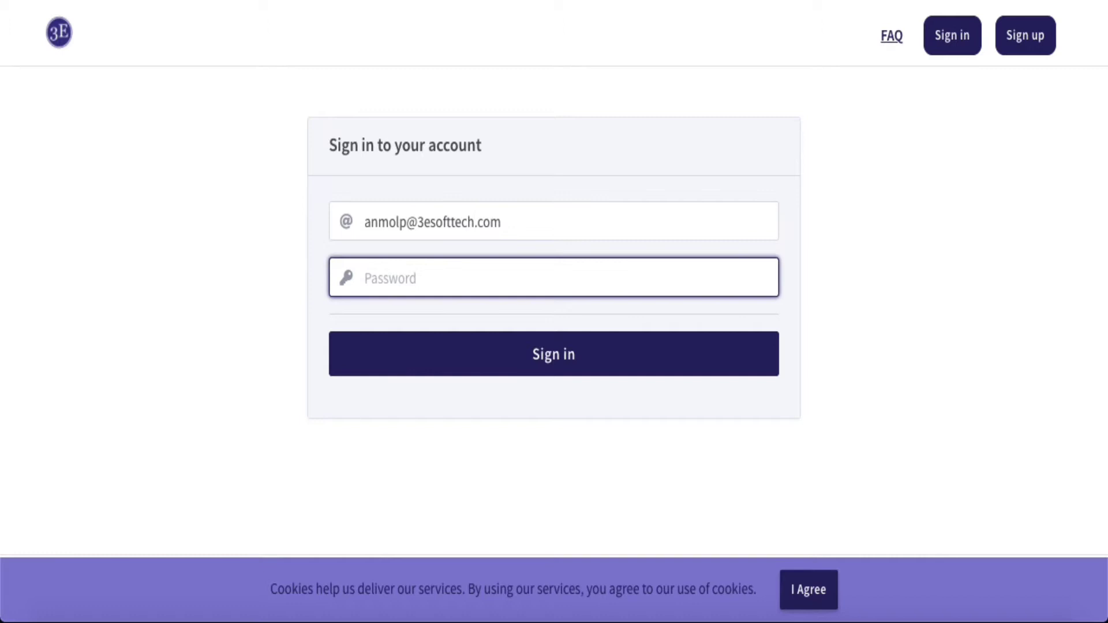
type("•••••••")
type("••••")
key("Return")
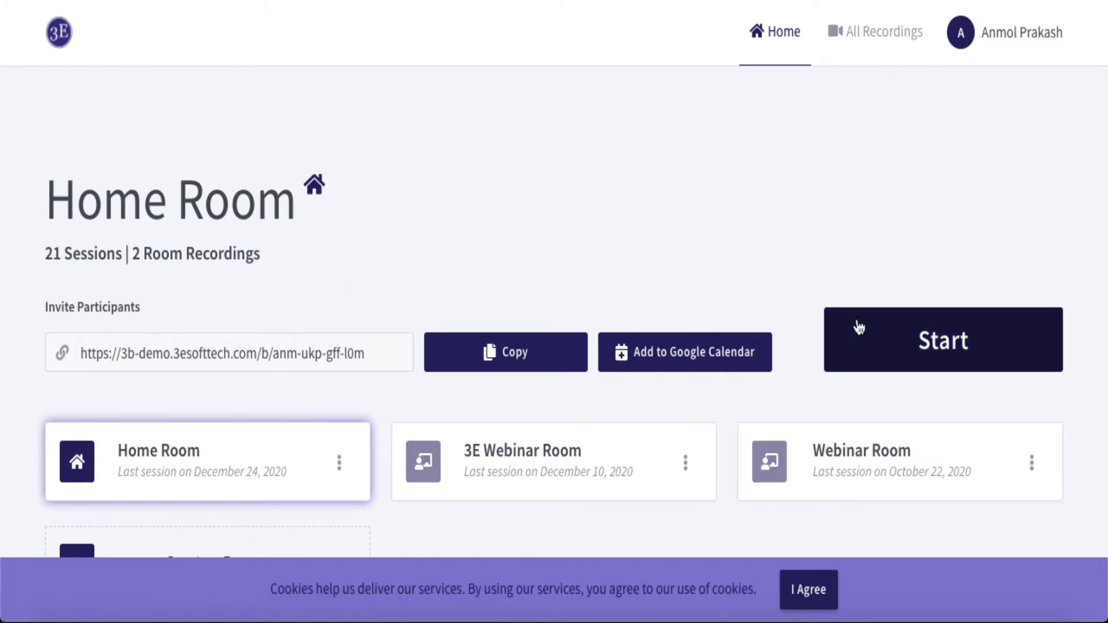
- Start the Home Room meeting, join with listen-only audio and hide the public chat
left_click(959, 344)
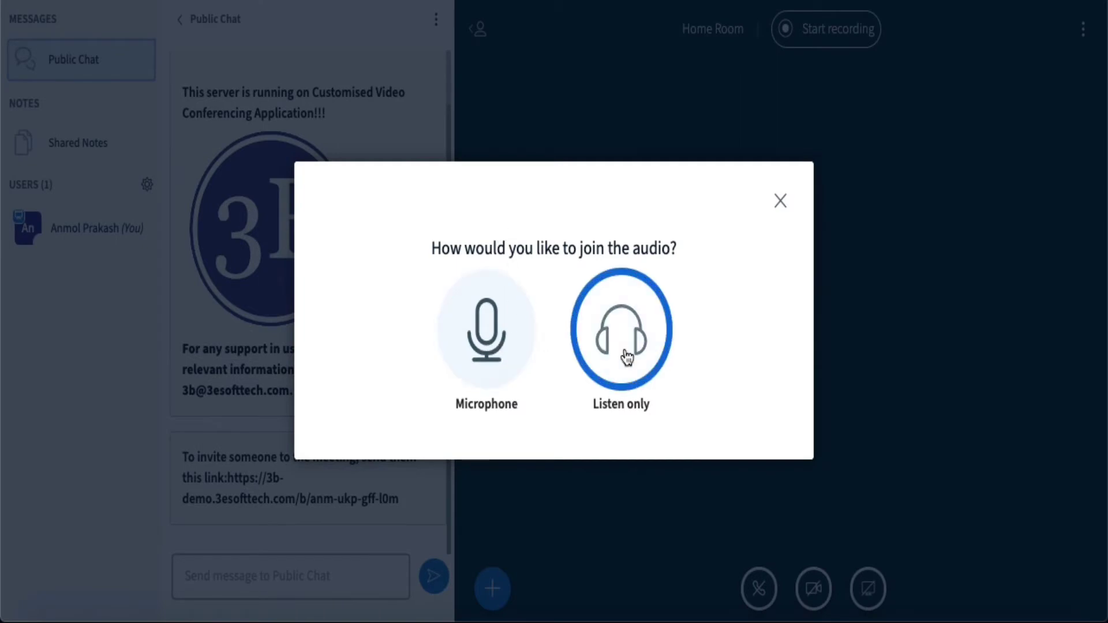
left_click(646, 353)
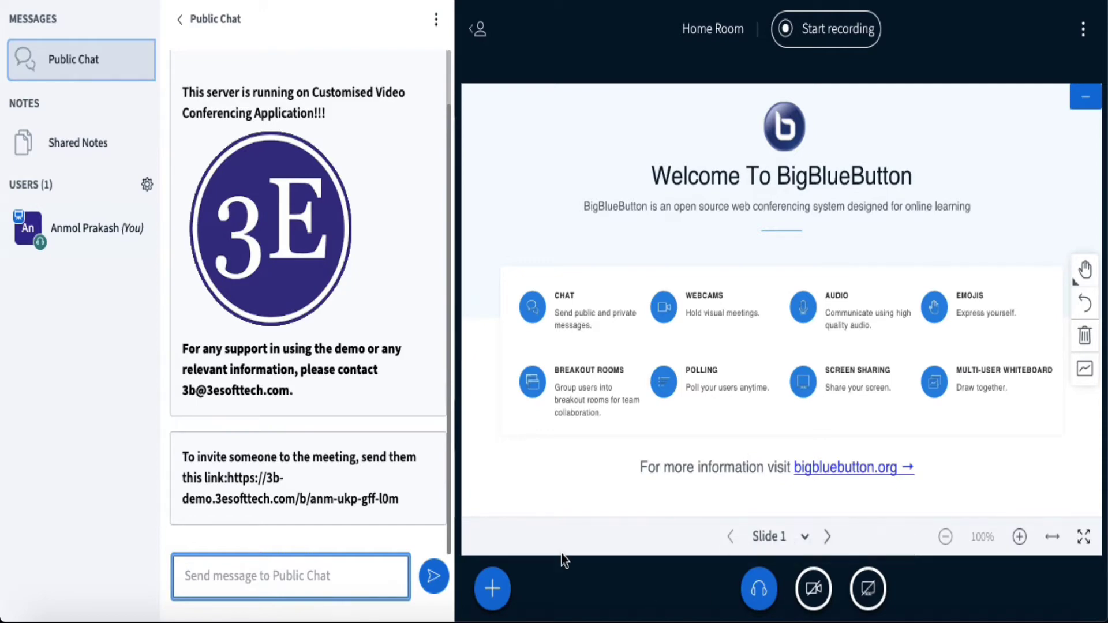
left_click(199, 22)
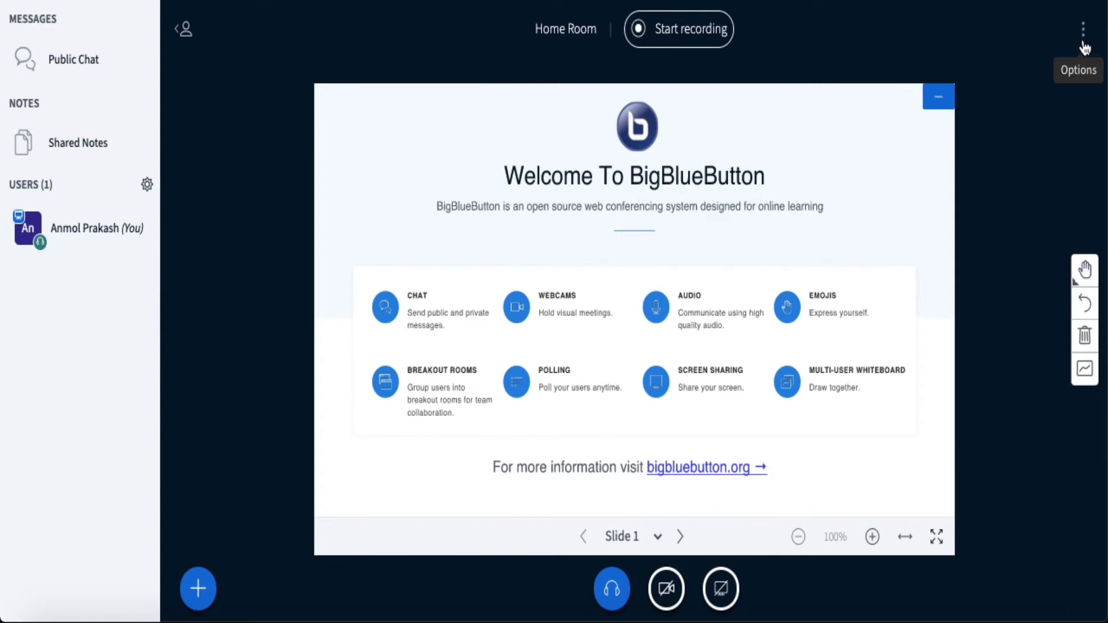
- In the meeting Settings, pick Español from the Application Language list
left_click(1085, 39)
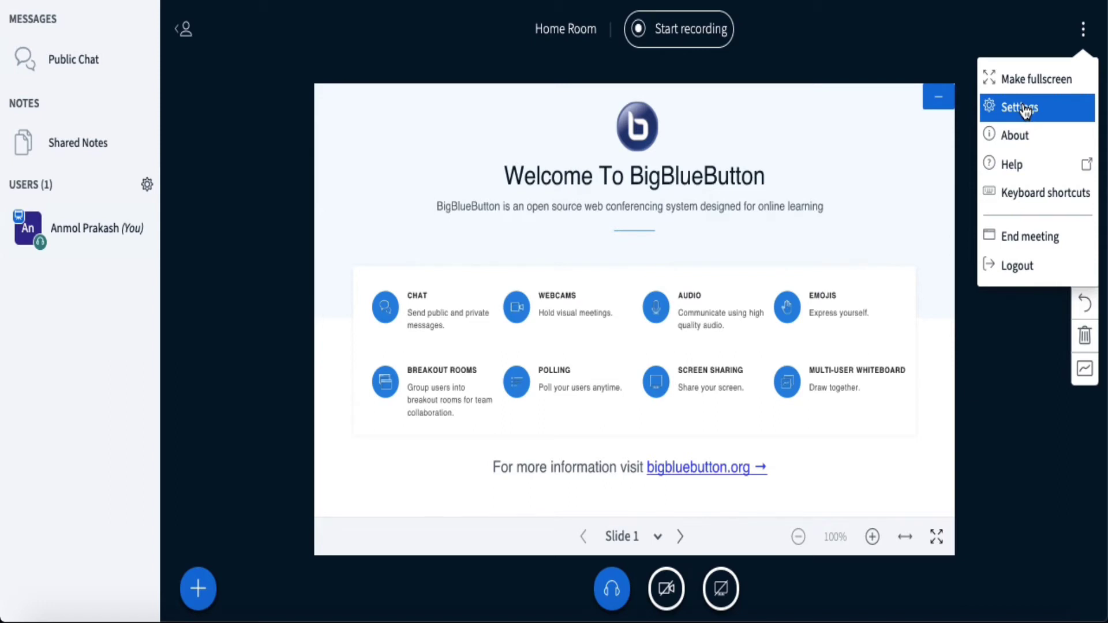
left_click(1023, 110)
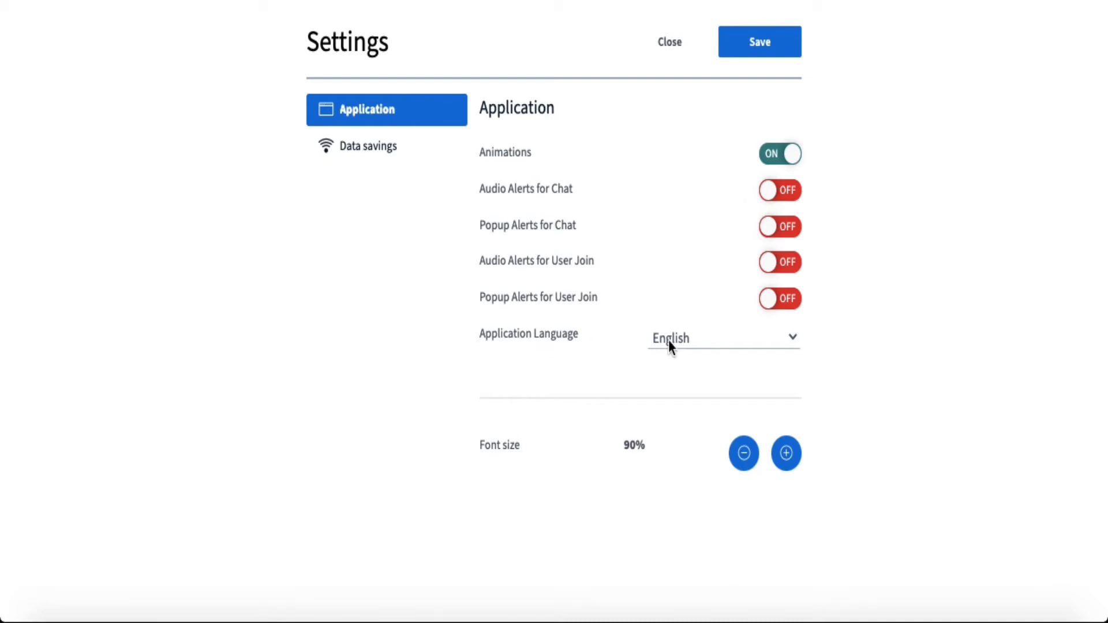
left_click(783, 342)
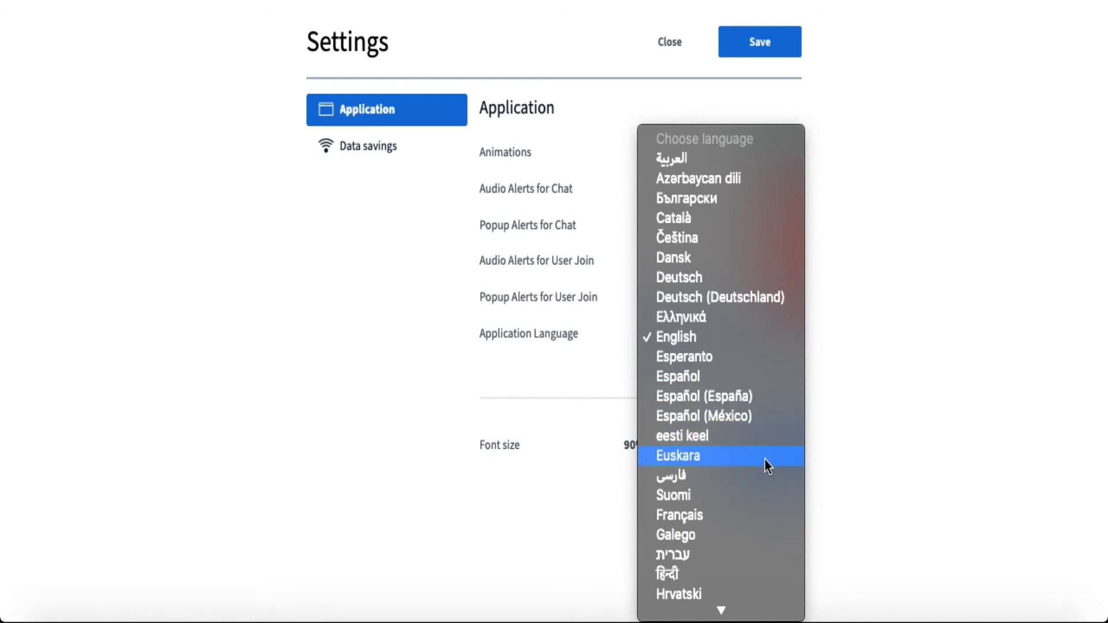
scroll(764, 459, "down", 3)
scroll(765, 459, "down", 3)
scroll(765, 459, "down", 2)
scroll(764, 460, "down", 3)
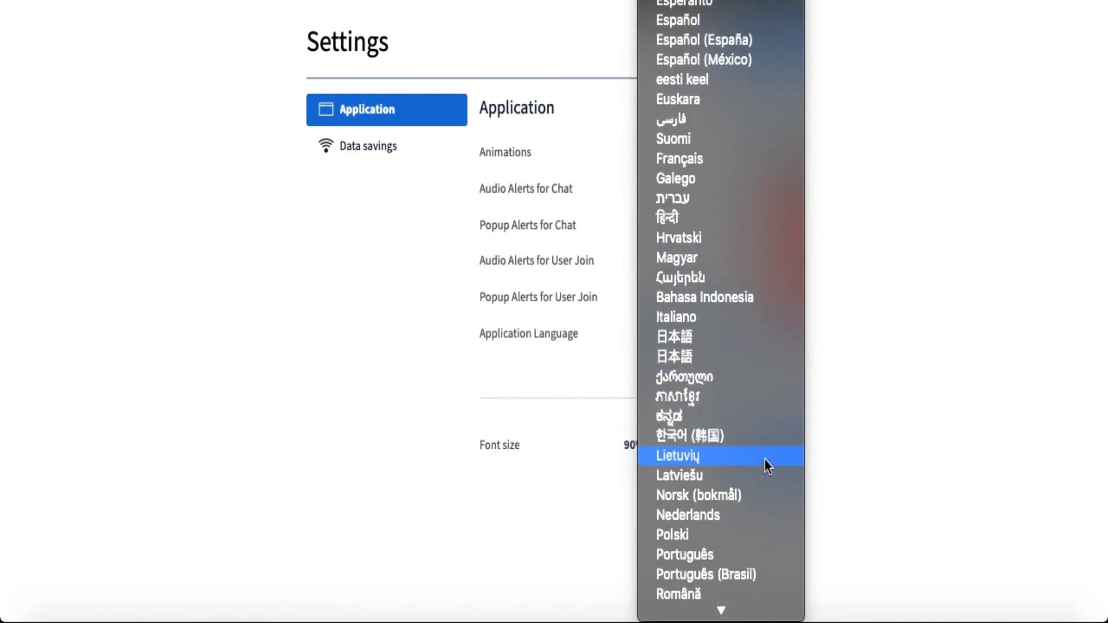
scroll(765, 459, "down", 3)
scroll(764, 459, "down", 3)
scroll(764, 459, "down", 2)
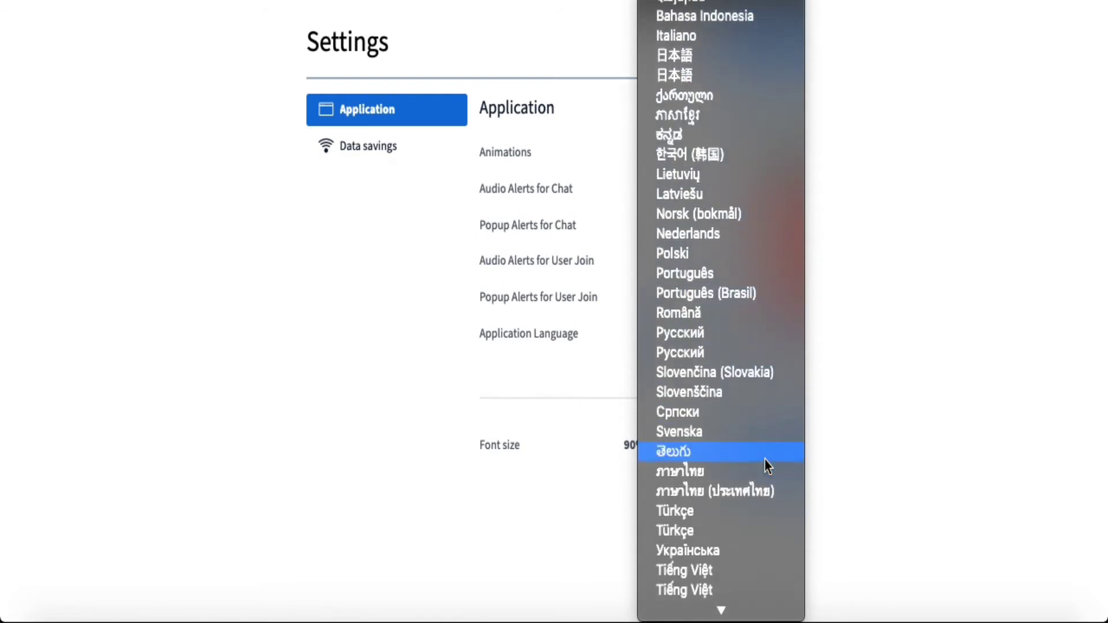
scroll(764, 460, "down", 1)
scroll(764, 460, "up", 1)
scroll(765, 459, "up", 10)
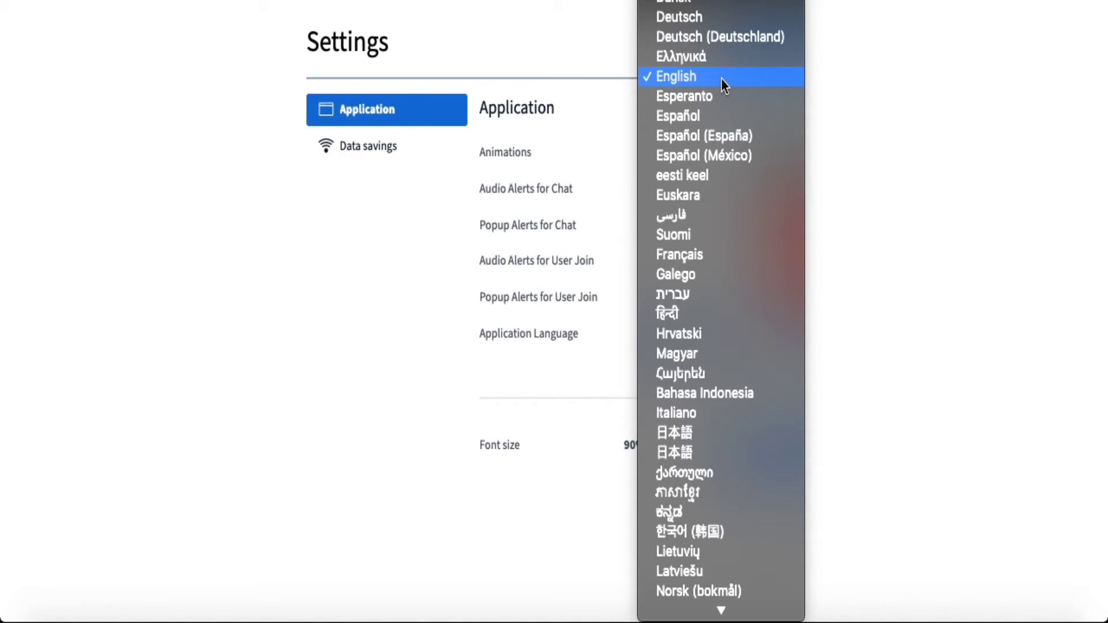
left_click(723, 119)
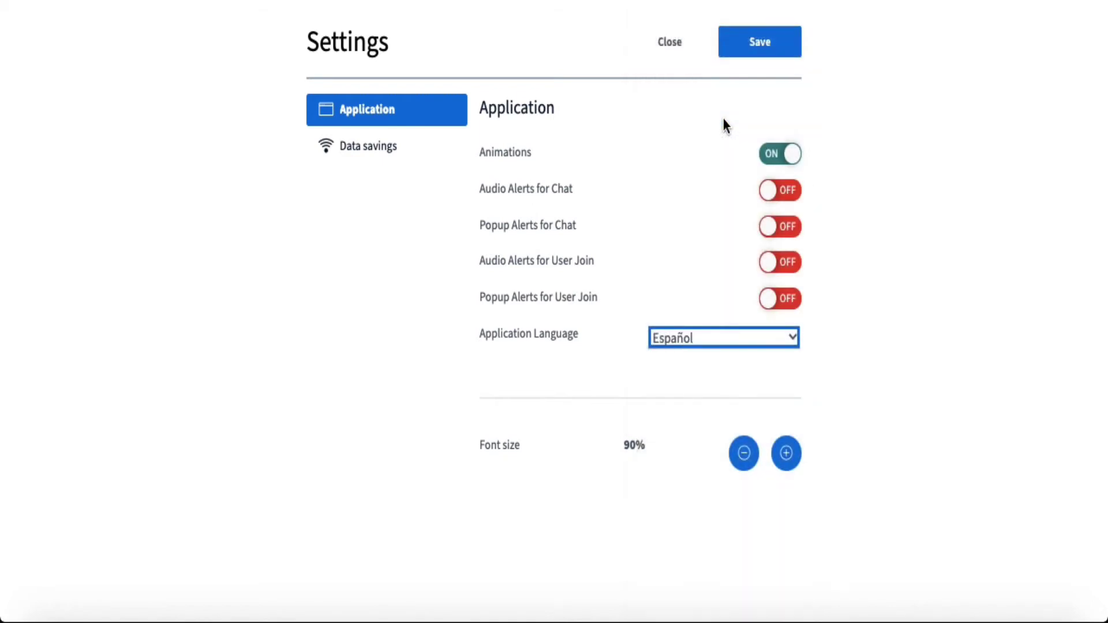
- Save the Settings so the room reloads with Spanish labels
left_click(757, 45)
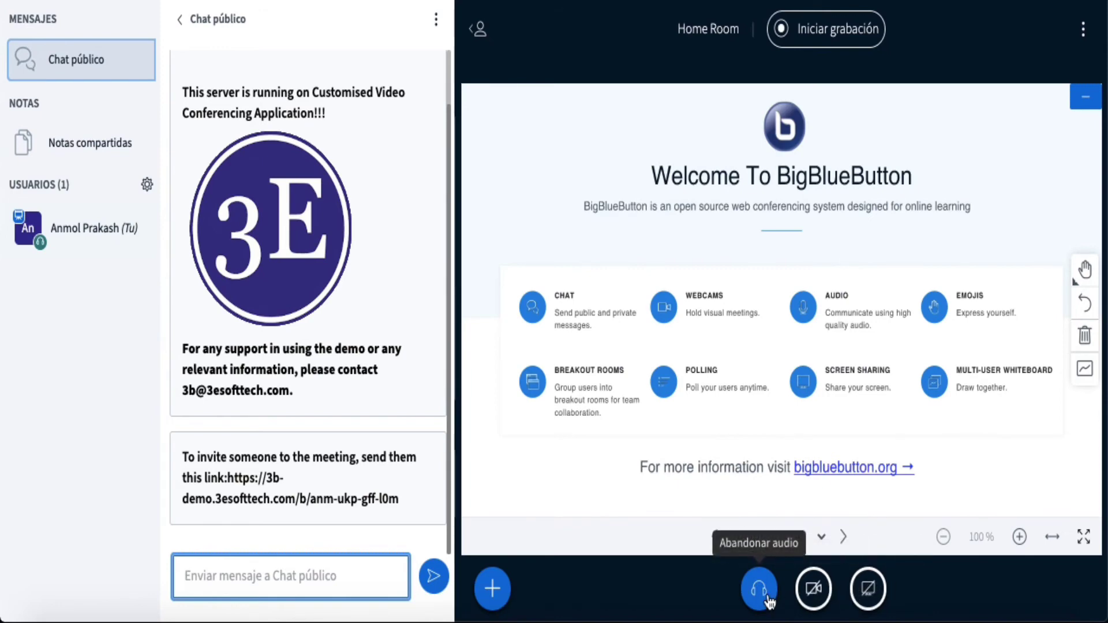
- Change the application language from Español to हिन्दी (Hindi) in Settings and save
left_click(1082, 35)
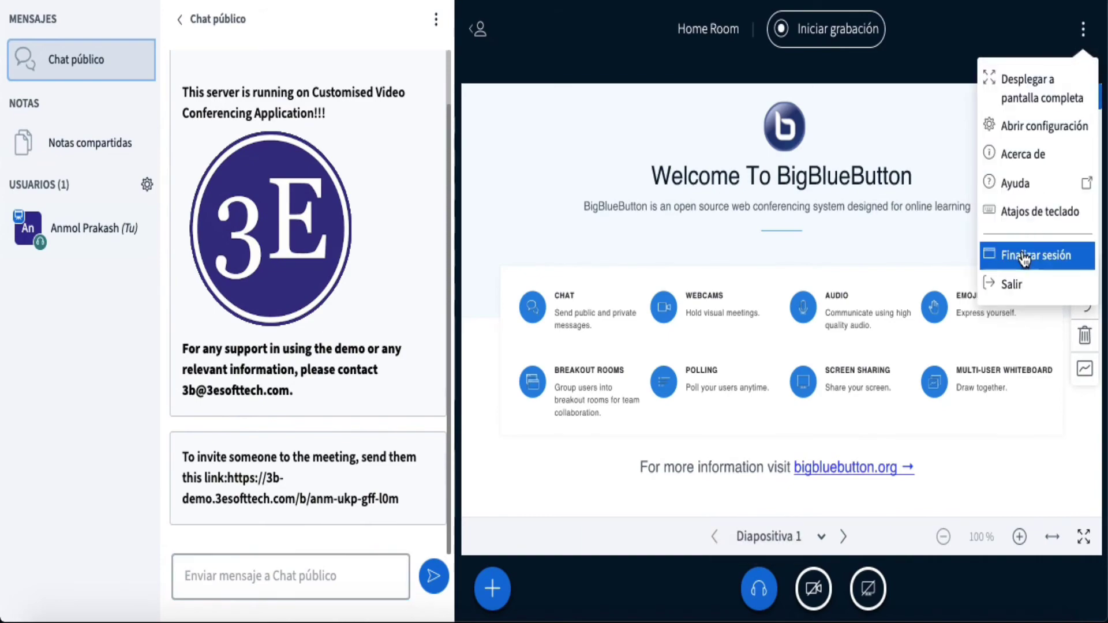
left_click(1017, 125)
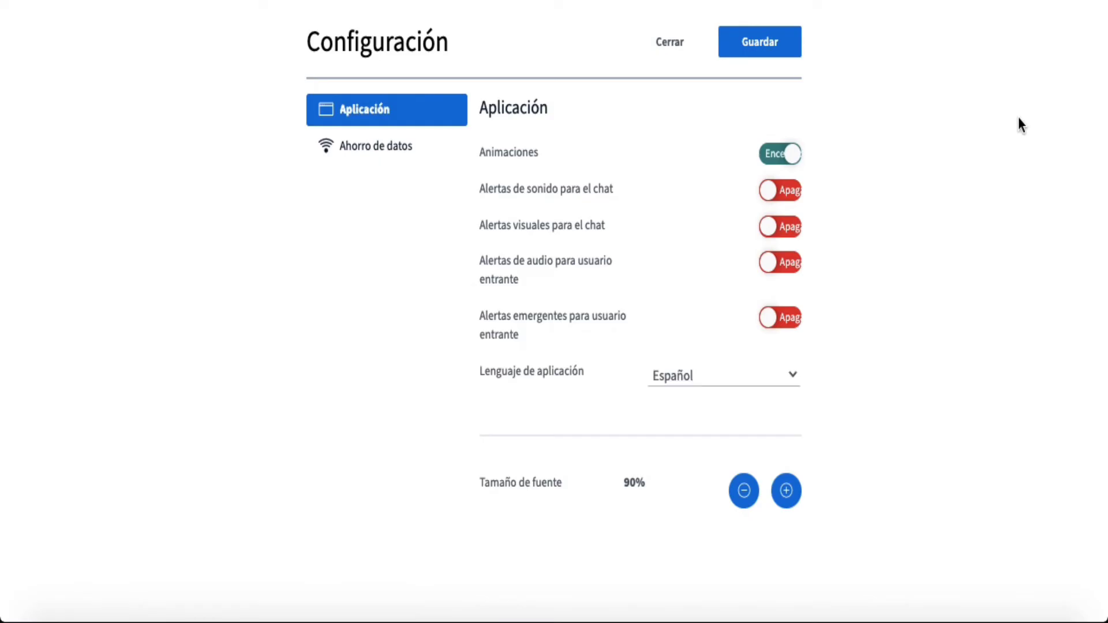
left_click(742, 376)
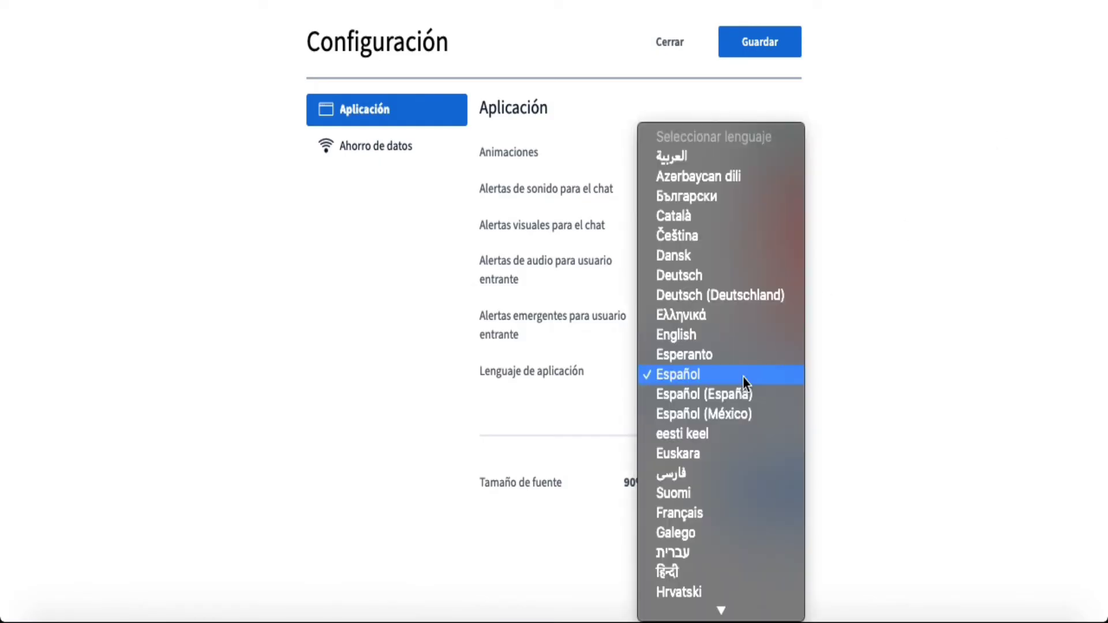
scroll(724, 539, "down", 2)
left_click(724, 539)
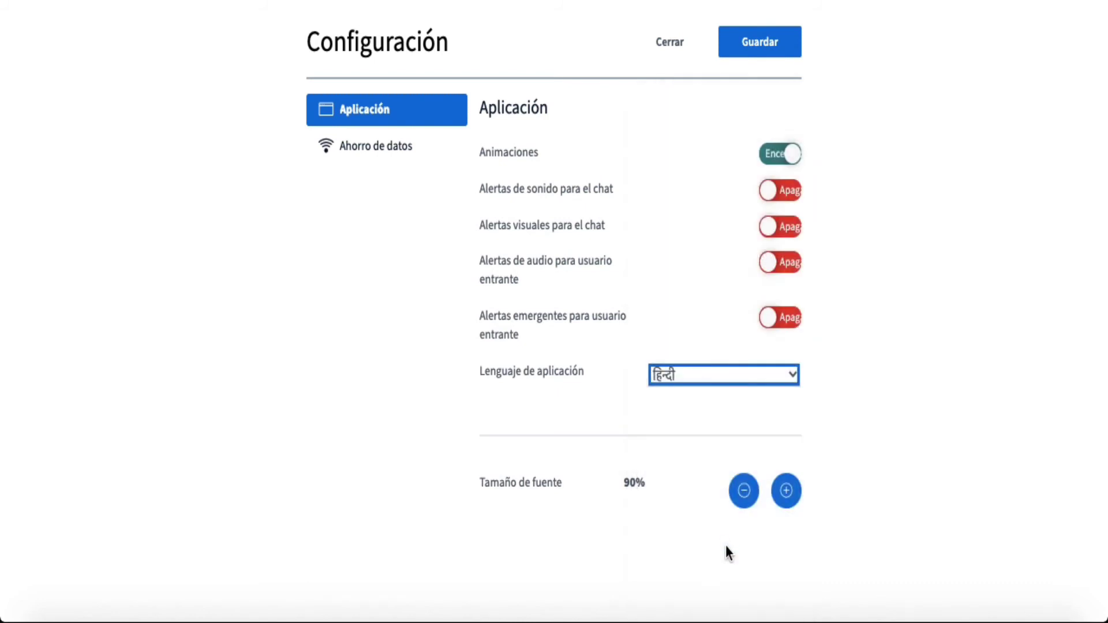
left_click(762, 49)
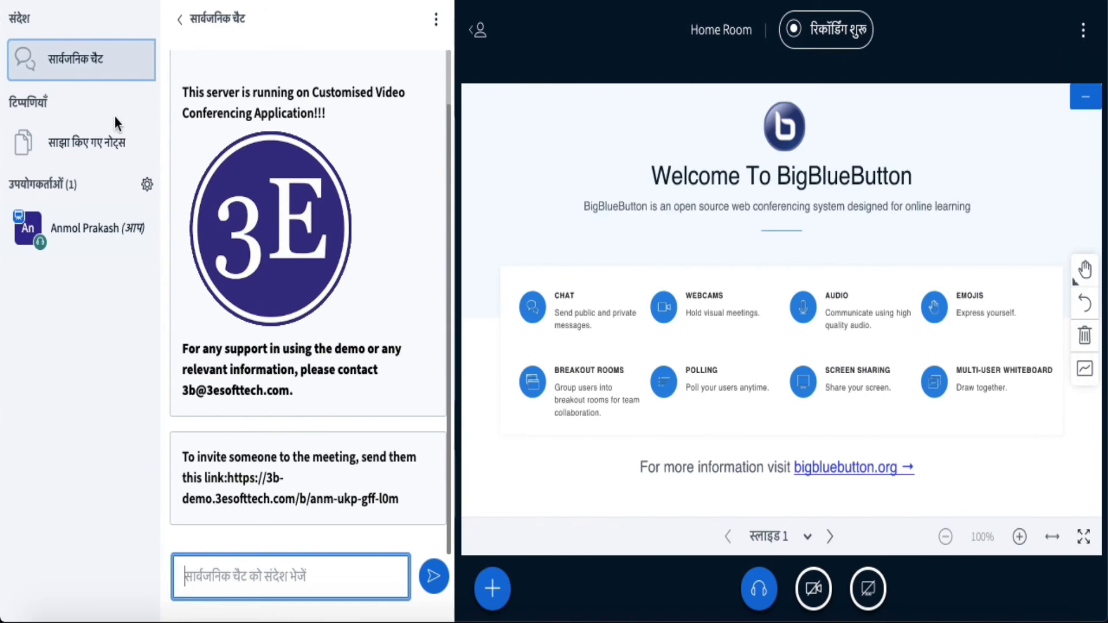
- In the Hindi सेटिंग्स dialog, browse the language list to choose English
left_click(1085, 34)
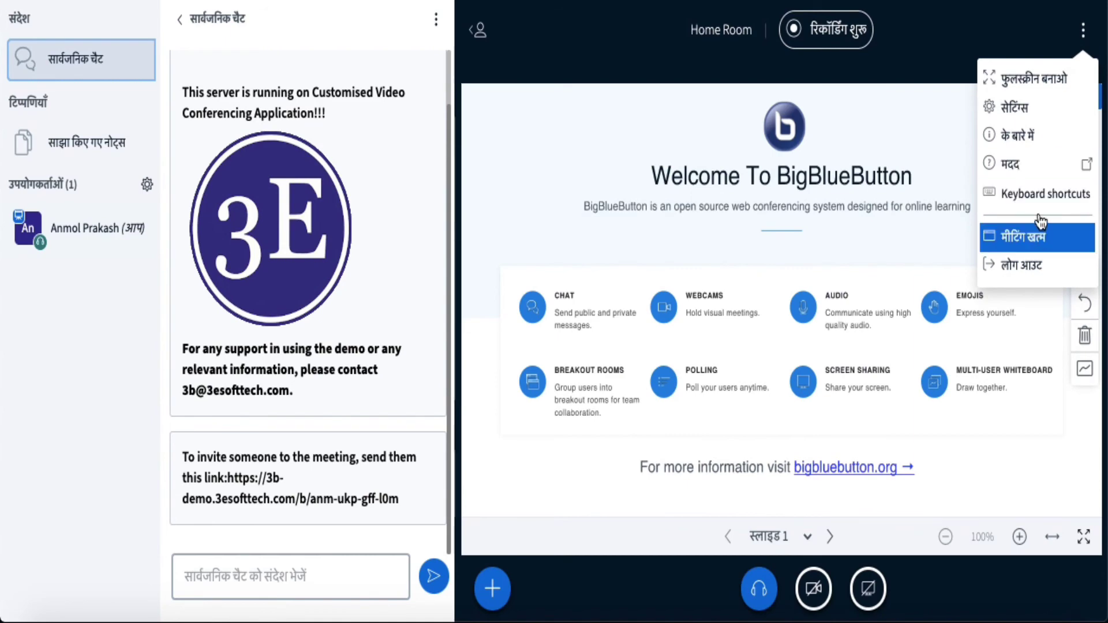
left_click(1034, 111)
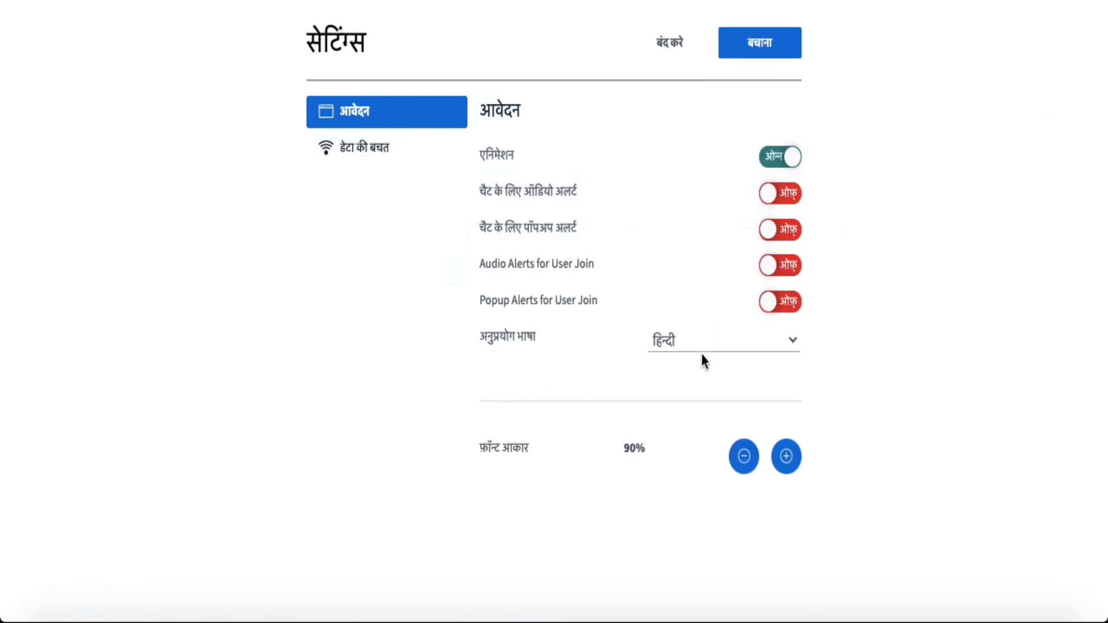
left_click(732, 340)
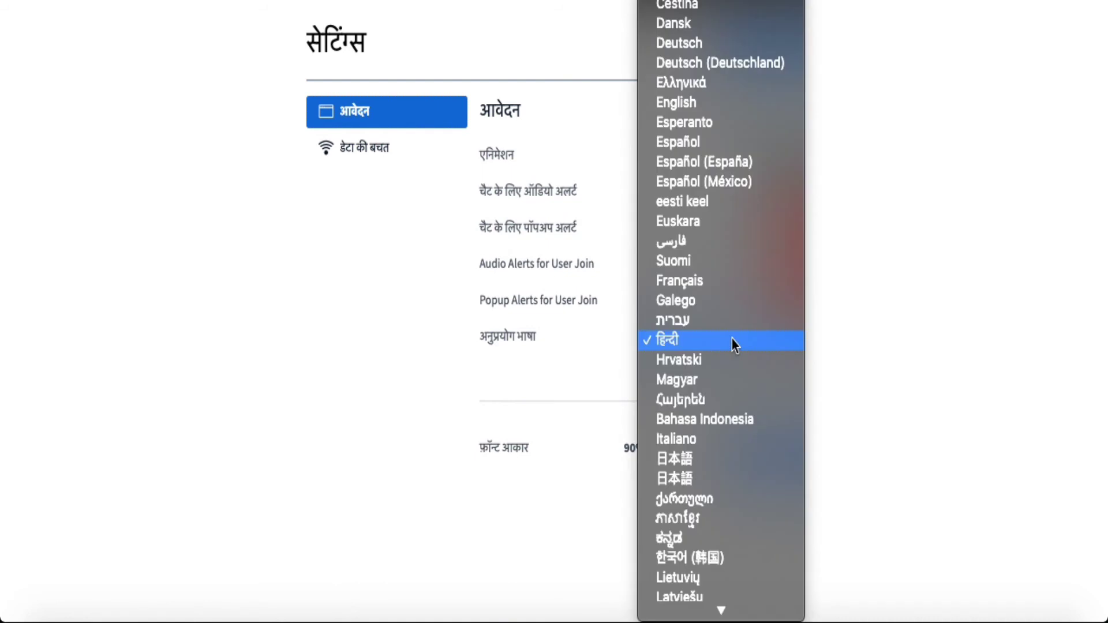
scroll(728, 407, "down", 5)
scroll(728, 407, "down", 2)
scroll(728, 407, "down", 2)
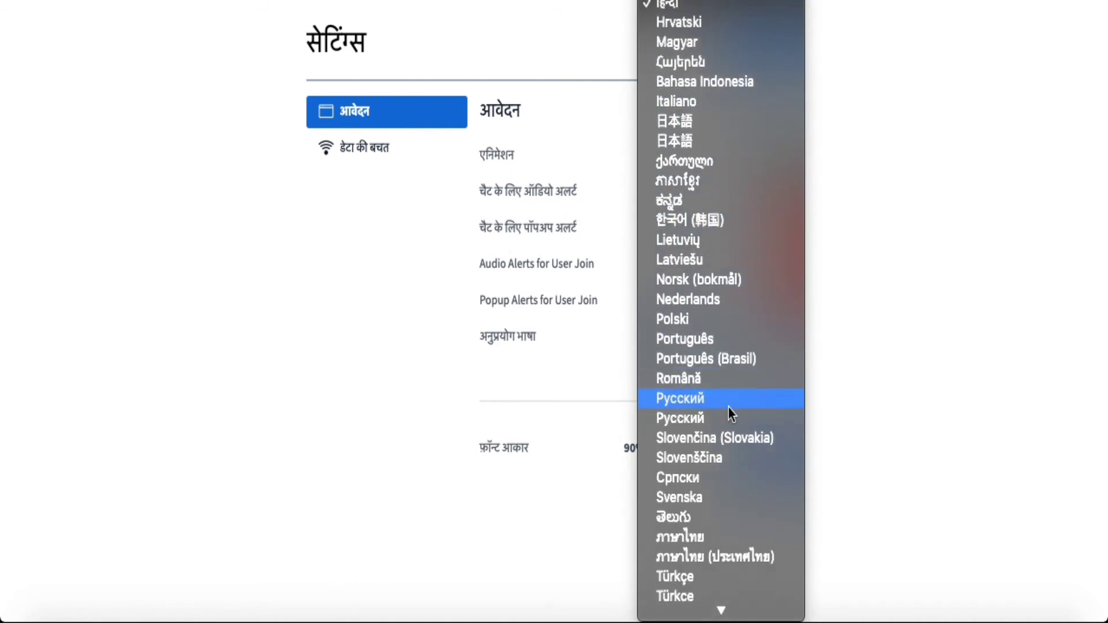
scroll(728, 407, "down", 3)
scroll(728, 408, "down", 1)
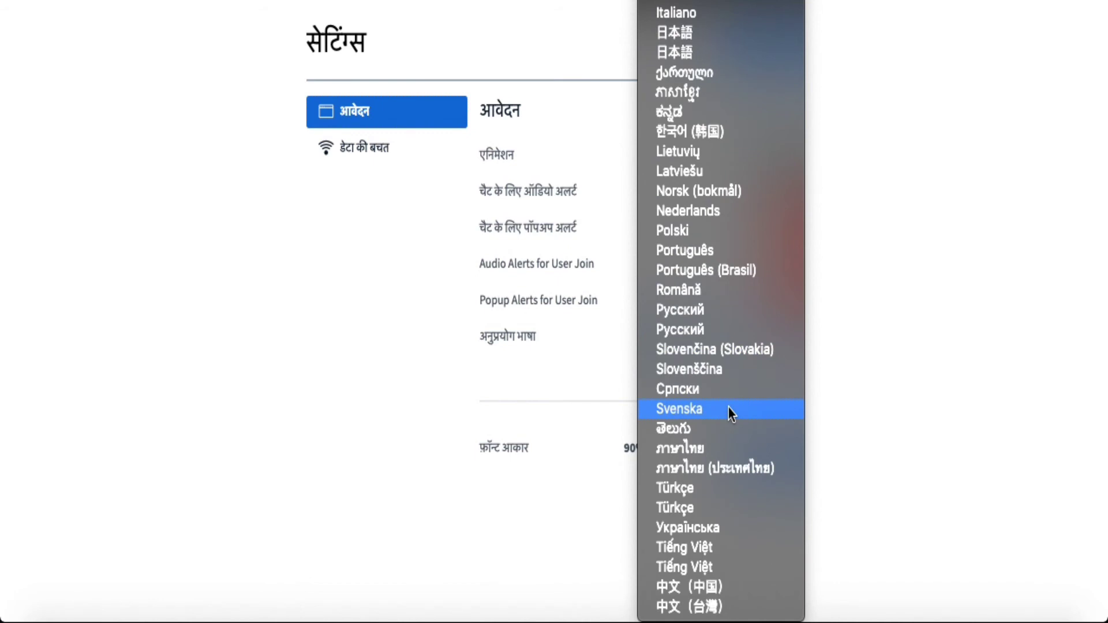
scroll(728, 407, "up", 4)
scroll(728, 407, "up", 4)
scroll(728, 408, "up", 3)
scroll(727, 408, "up", 9)
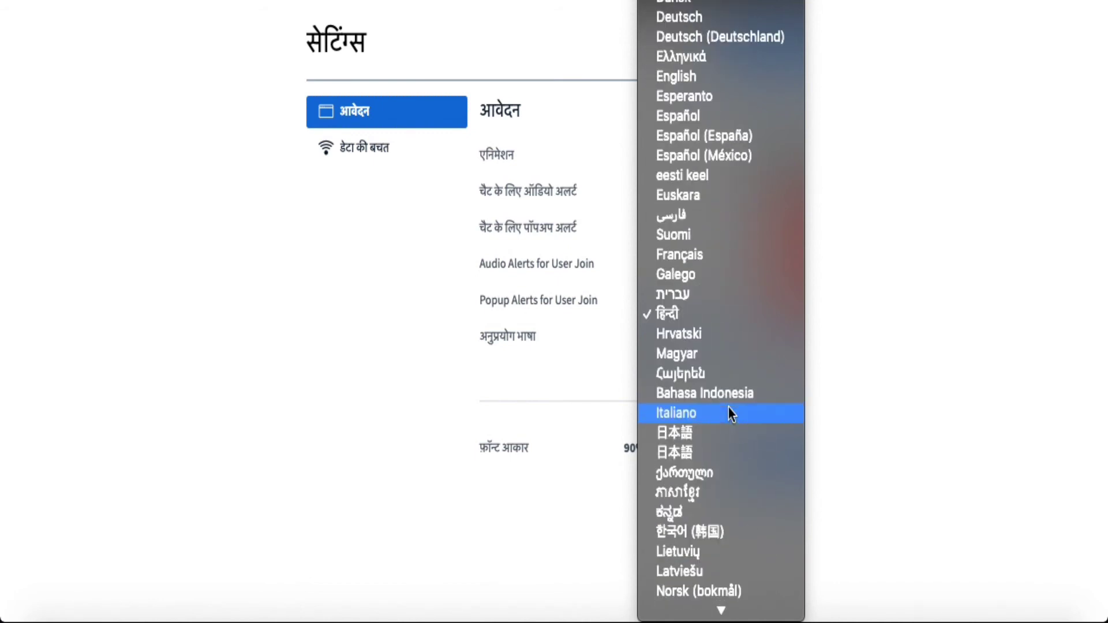
left_click(937, 306)
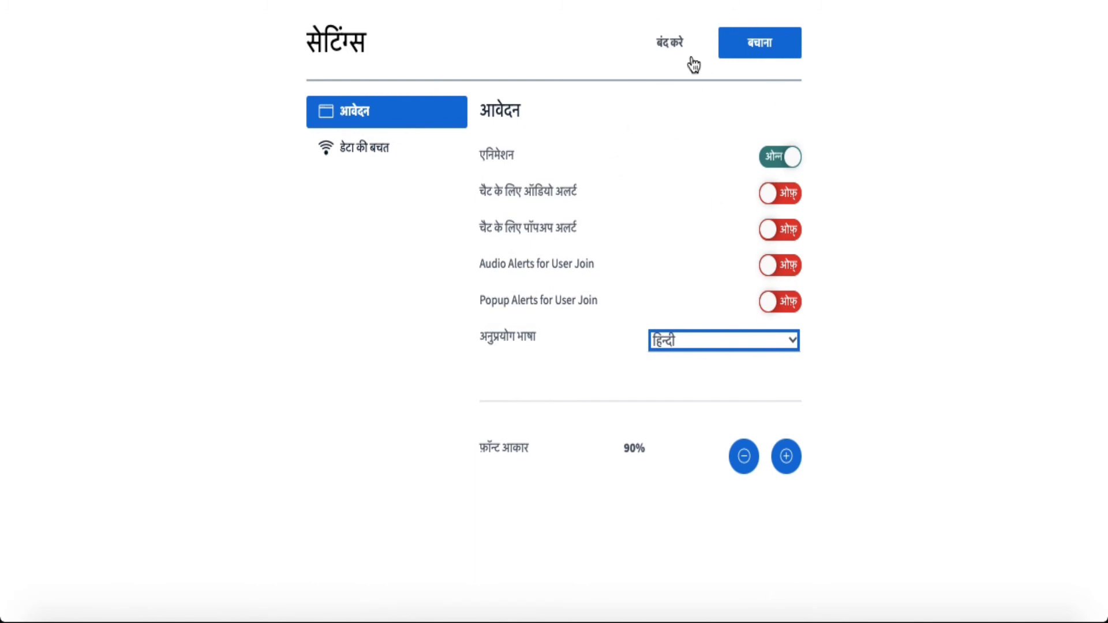
left_click(721, 346)
left_click(728, 97)
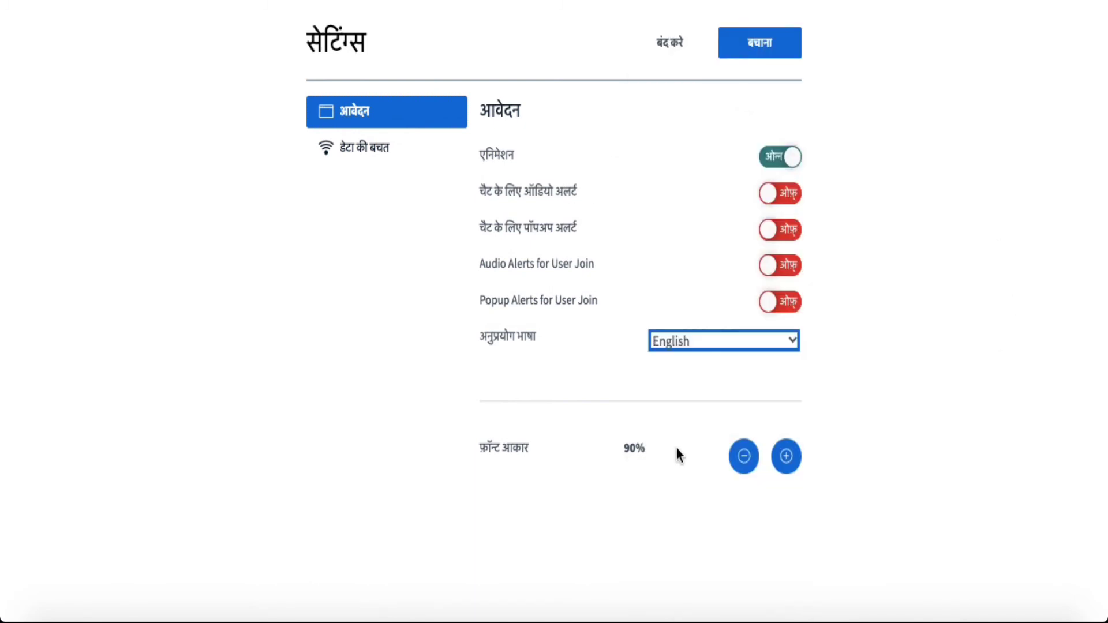